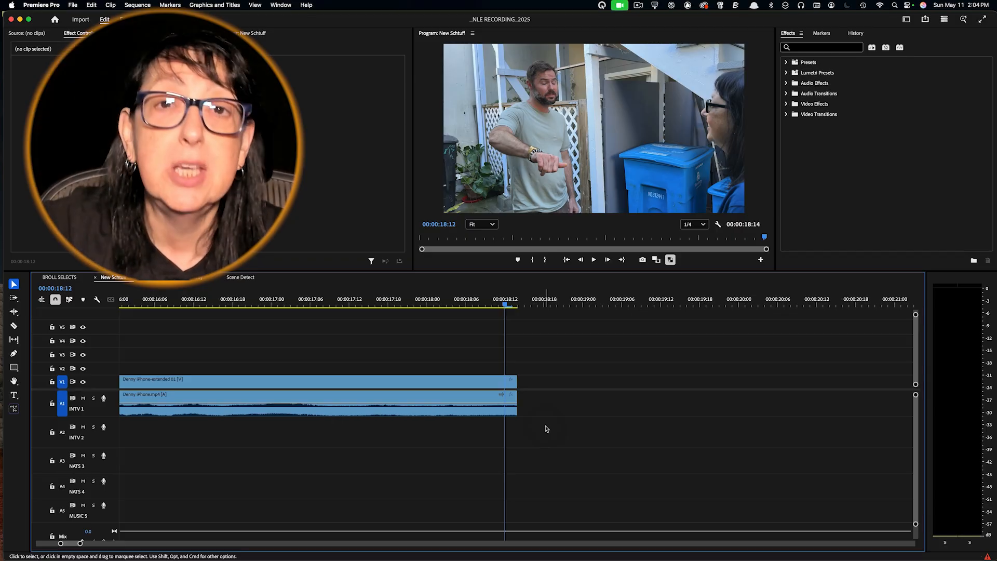
Play the end of the interview clip across the cut into Fast and Flurrious-extended, and inspect the last frame before the cut.
{"action": "left_click", "coordinate": [464, 422]}
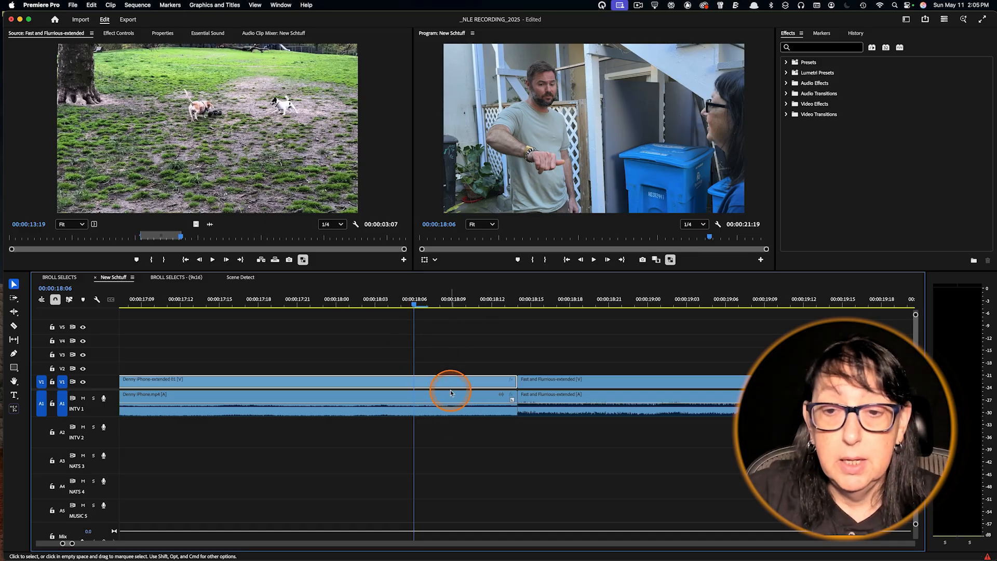
{"action": "key", "text": "space"}
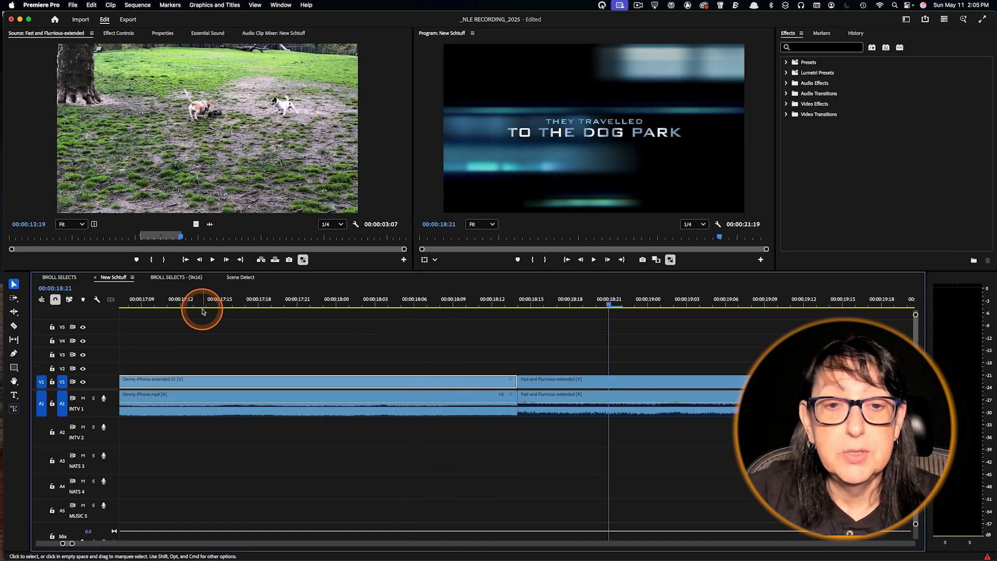
{"action": "left_click", "coordinate": [207, 299]}
{"action": "key", "text": "minus"}
{"action": "key", "text": "minus"}
{"action": "left_click", "coordinate": [414, 300]}
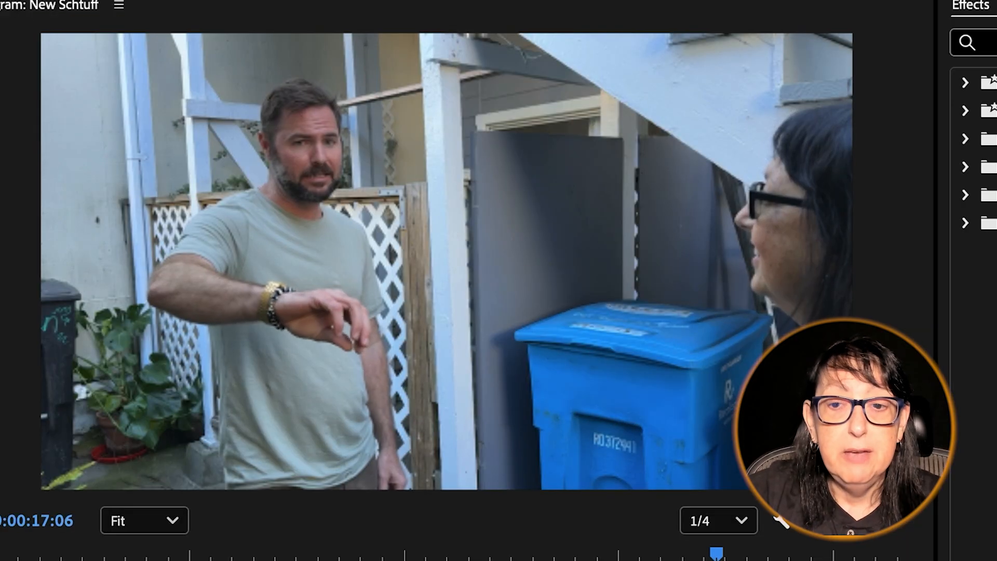
{"action": "key", "text": "space"}
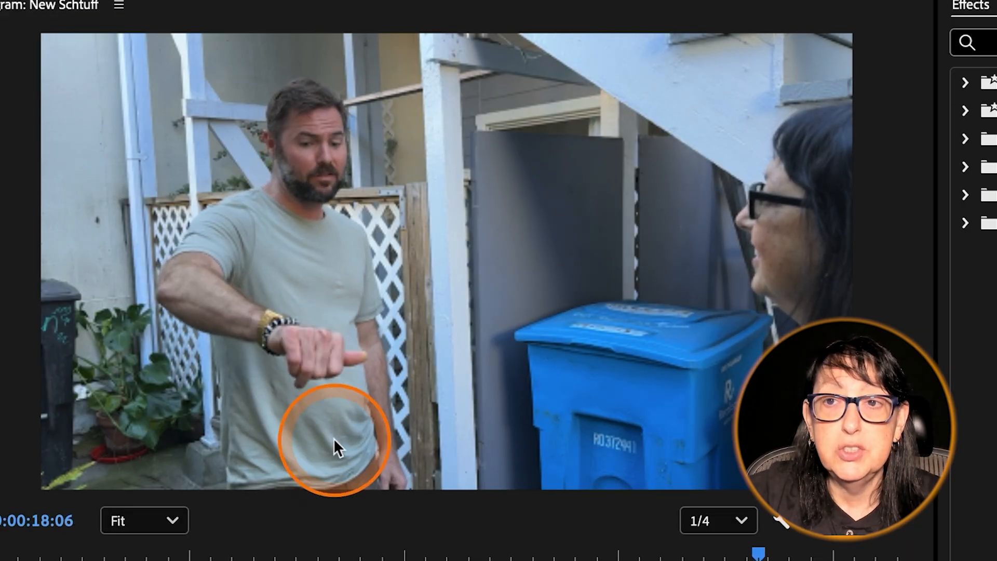
{"action": "key", "text": "space"}
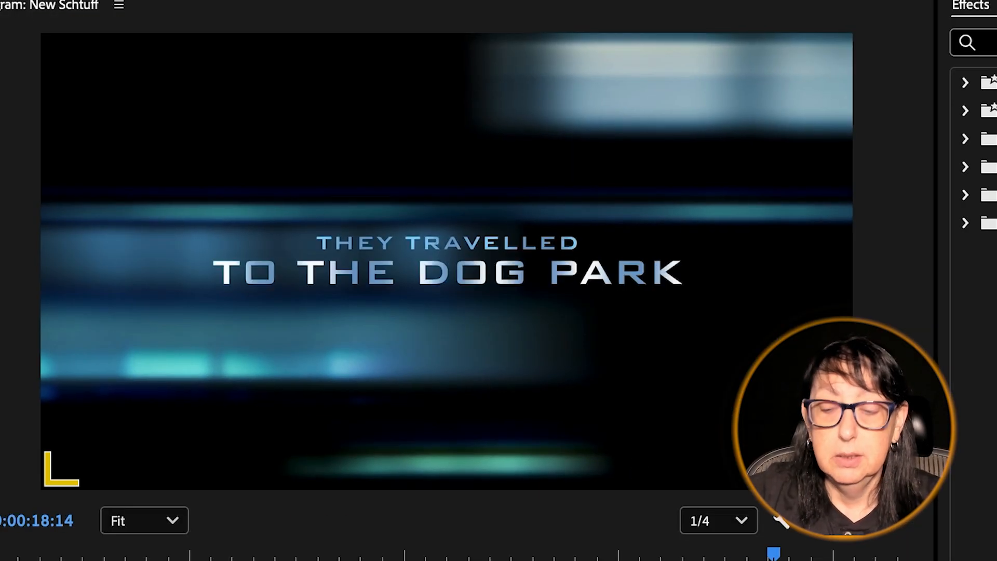
{"action": "key", "text": "Left"}
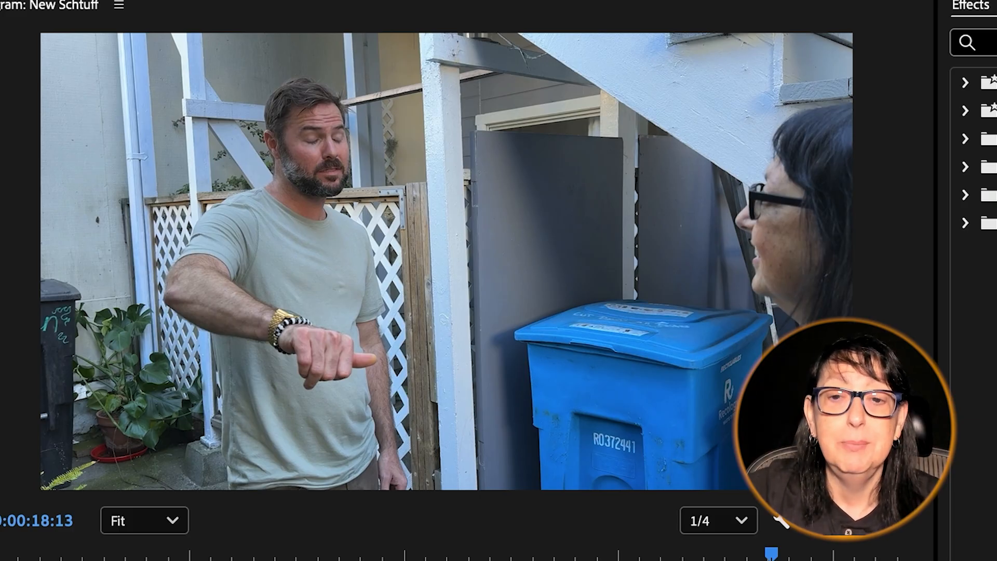
Place the playhead at 00:00:18:06, just before the man closes his eyes at the end of the interview clip.
{"action": "left_click_drag", "start_coordinate": [208, 560], "coordinate": [218, 560]}
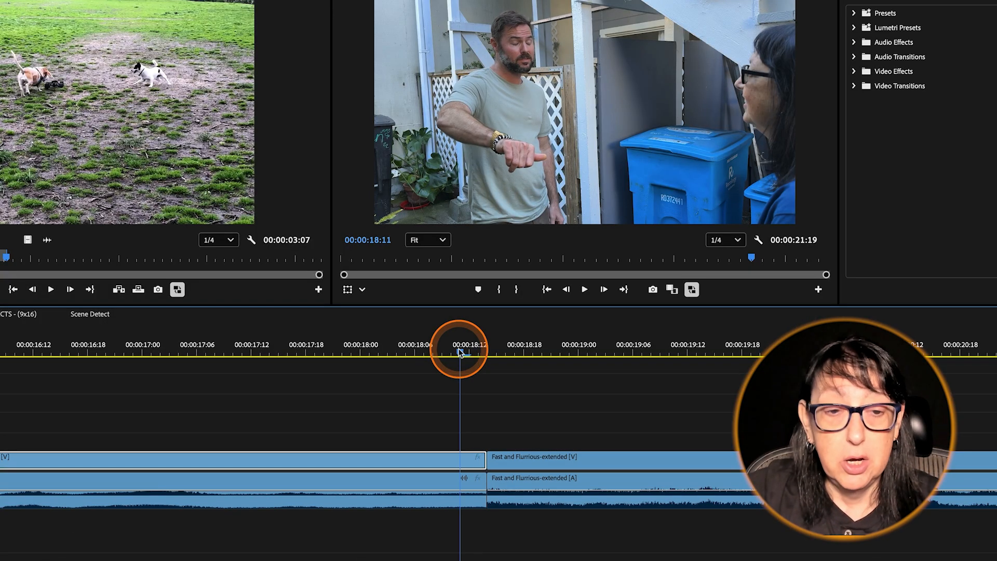
{"action": "left_click_drag", "start_coordinate": [465, 353], "coordinate": [424, 357]}
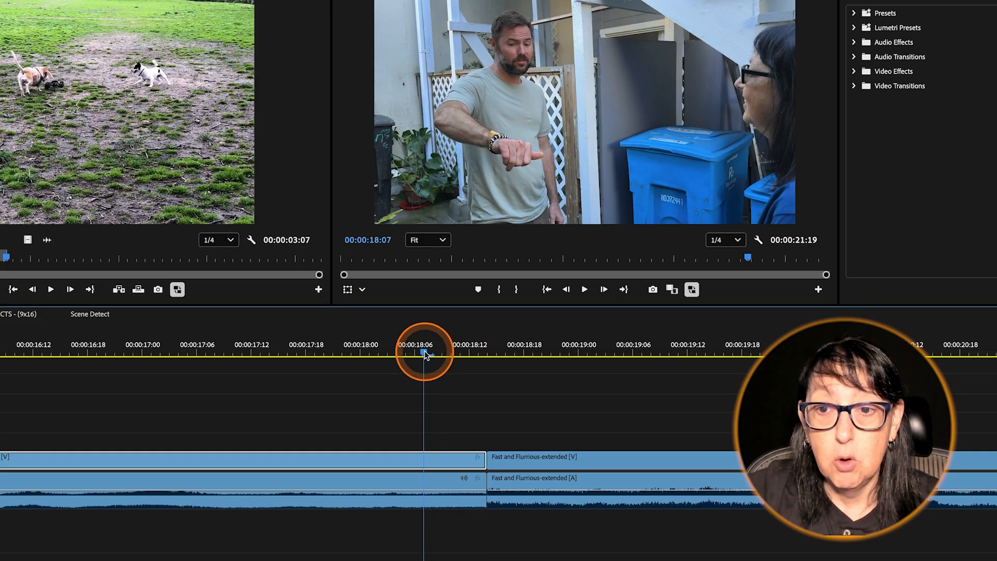
{"action": "key", "text": "Left"}
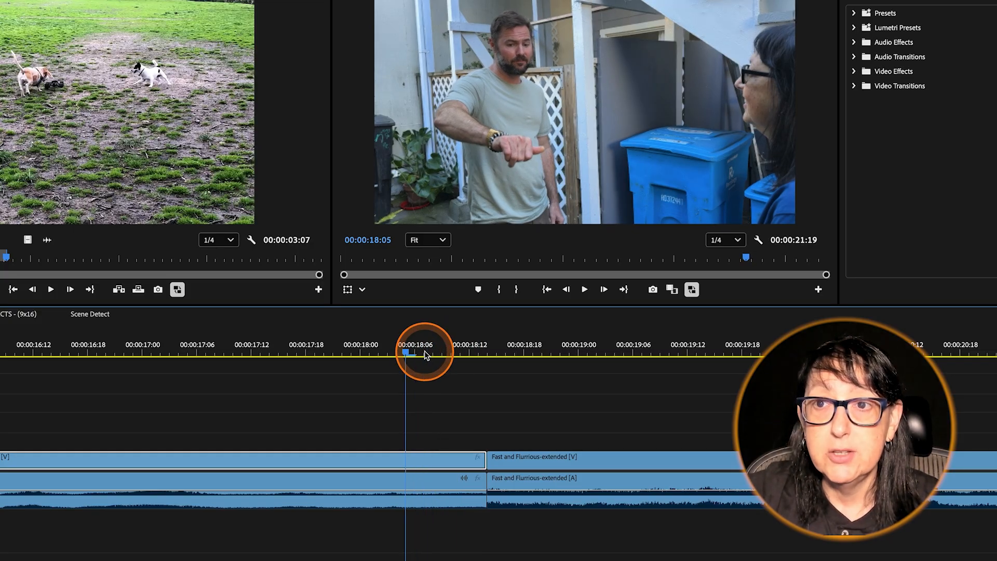
{"action": "left_click", "coordinate": [425, 355]}
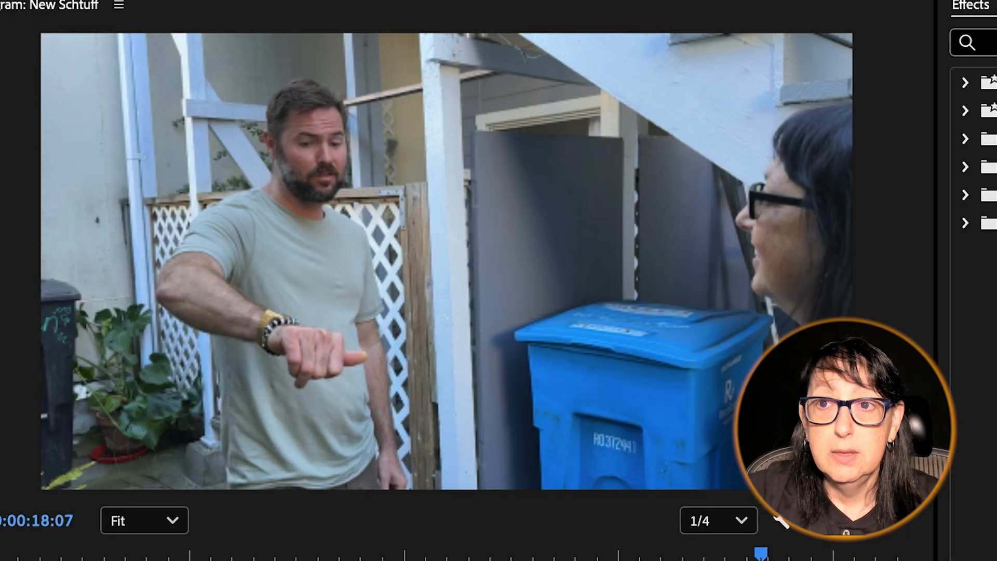
{"action": "key", "text": "Right"}
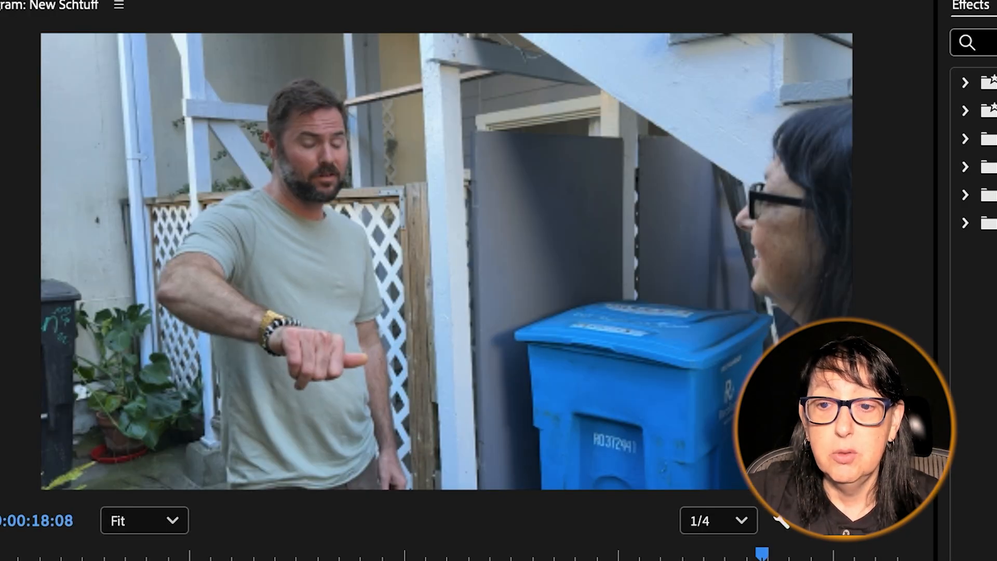
{"action": "key", "text": "Left"}
{"action": "key", "text": "Left"}
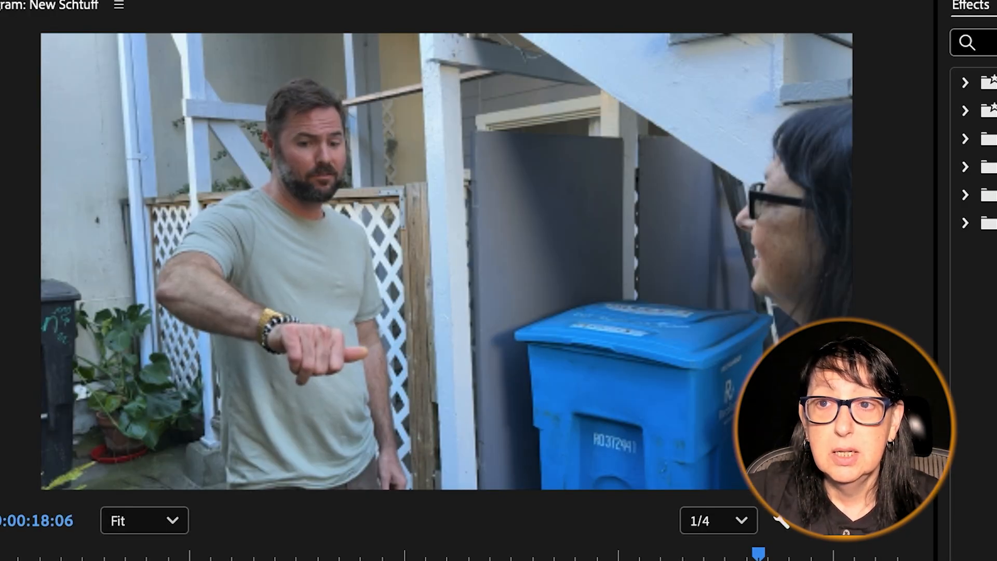
{"action": "key", "text": "Right"}
{"action": "key", "text": "Left"}
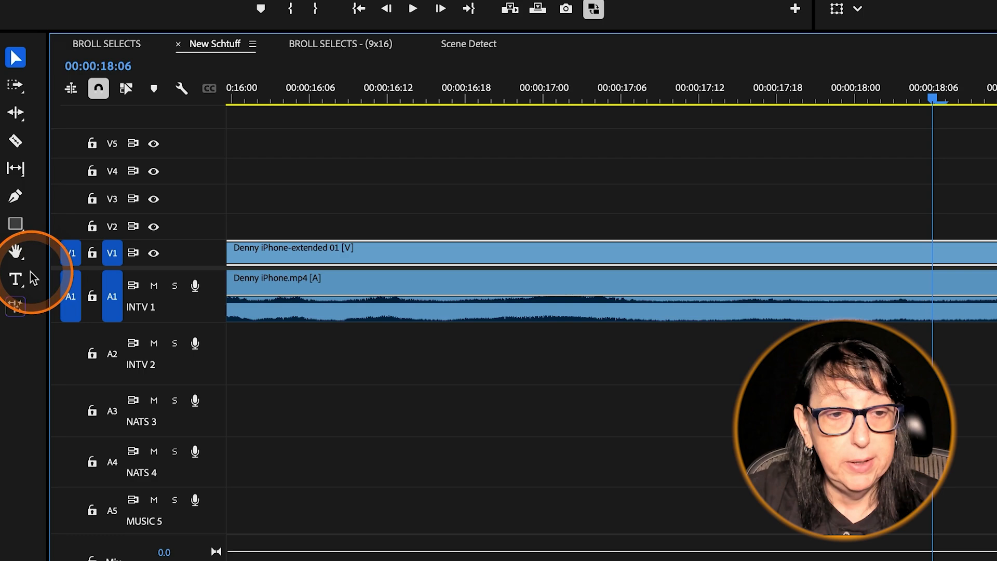
Cut only the interview video clip on V1 at 00:00:18:06 with the Razor tool.
{"action": "left_click", "coordinate": [16, 141]}
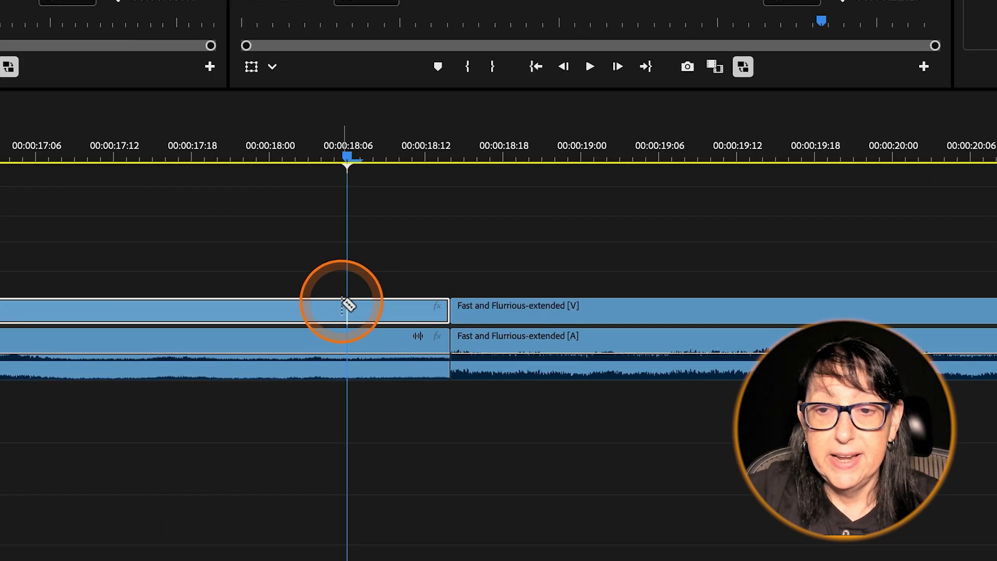
{"action": "left_click", "coordinate": [347, 305]}
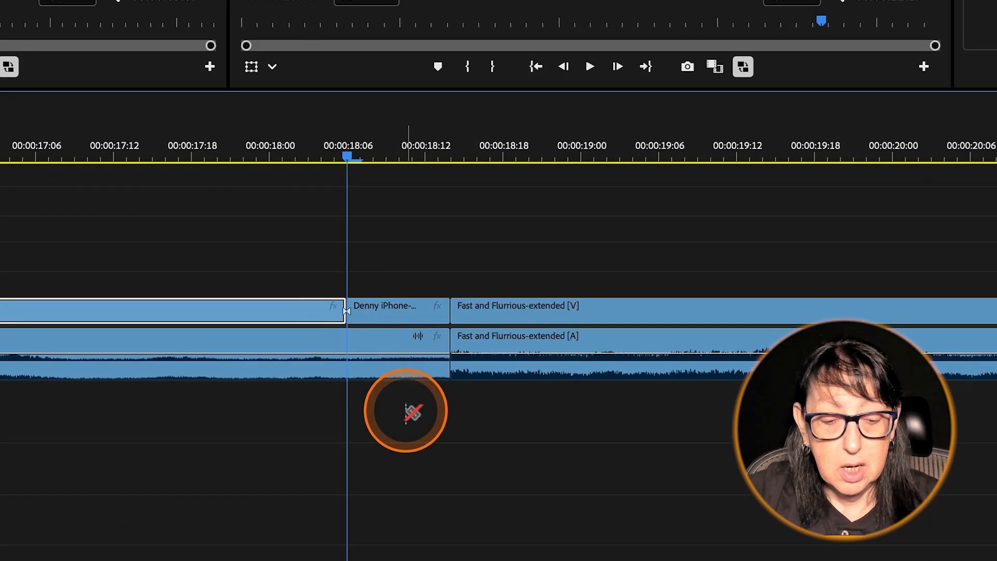
{"action": "key", "text": "minus"}
{"action": "key", "text": "equal"}
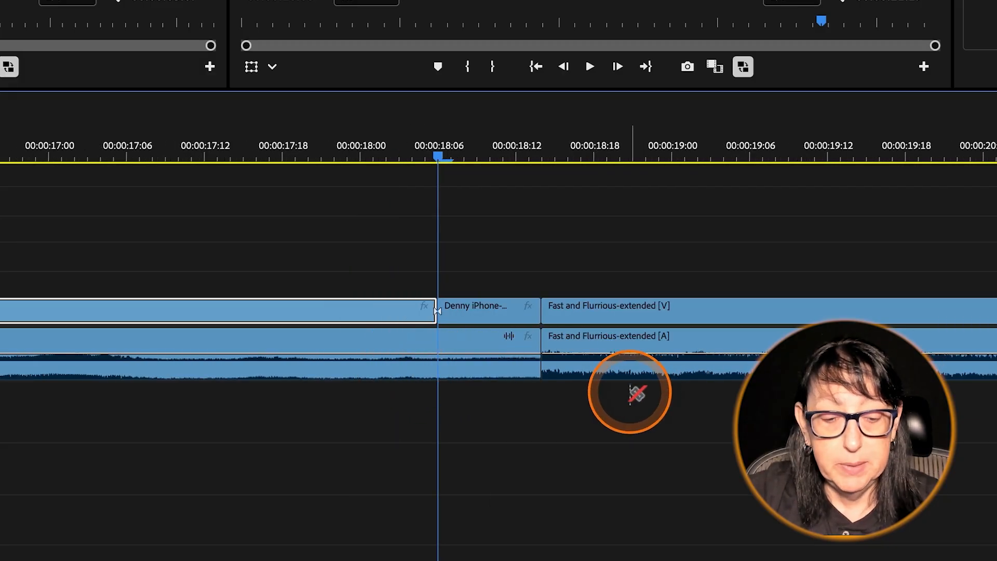
Examine the leftover interview frames one by one between the 00:00:18:06 cut and the start of Fast and Flurrious-extended.
{"action": "key", "text": "Right"}
{"action": "key", "text": "Right"}
{"action": "key", "text": "Right"}
{"action": "key", "text": "Right"}
{"action": "key", "text": "Right"}
{"action": "key", "text": "Right"}
{"action": "key", "text": "Right"}
{"action": "key", "text": "Right"}
{"action": "key", "text": "Left"}
{"action": "key", "text": "Left"}
{"action": "key", "text": "Left"}
{"action": "key", "text": "Left"}
{"action": "key", "text": "Left"}
{"action": "key", "text": "Left"}
{"action": "key", "text": "Left"}
{"action": "key", "text": "Left"}
{"action": "key", "text": "Left"}
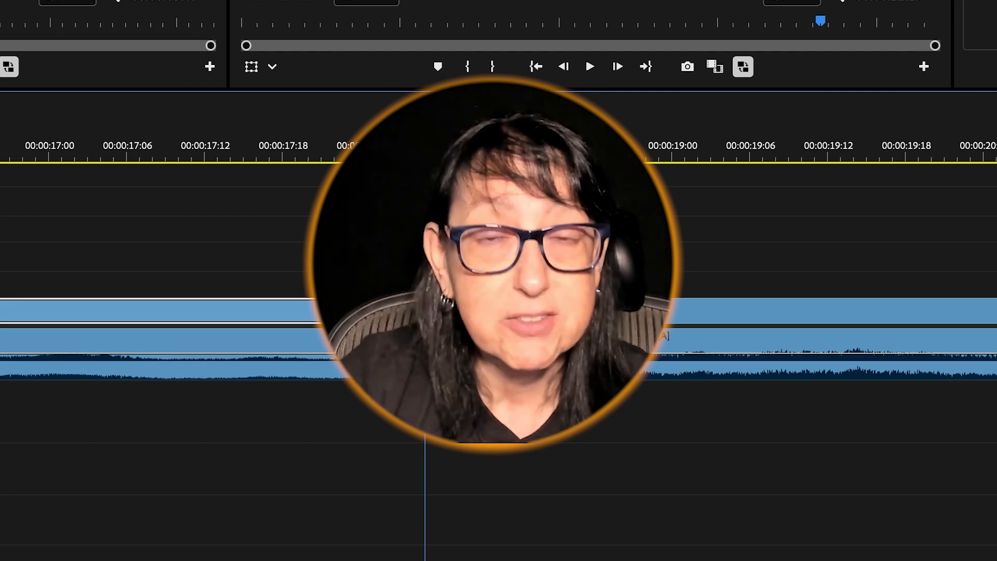
Ripple delete the video and audio of the interview from 00:00:18:09 up to Fast and Flurrious-extended.
{"action": "key", "text": "Down"}
{"action": "key", "text": "d"}
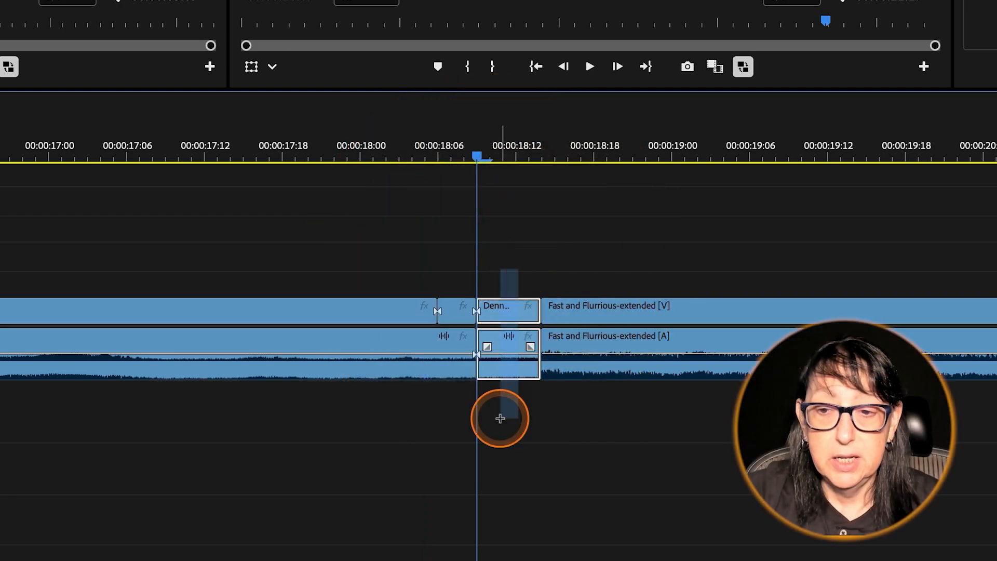
{"action": "key", "text": "shift+Delete"}
Mark an in/out range around the short leftover interview segment between the 00:00:18:06 cut and Fast and Flurrious-extended.
{"action": "left_click", "coordinate": [427, 156]}
{"action": "left_click_drag", "start_coordinate": [399, 259], "coordinate": [423, 261]}
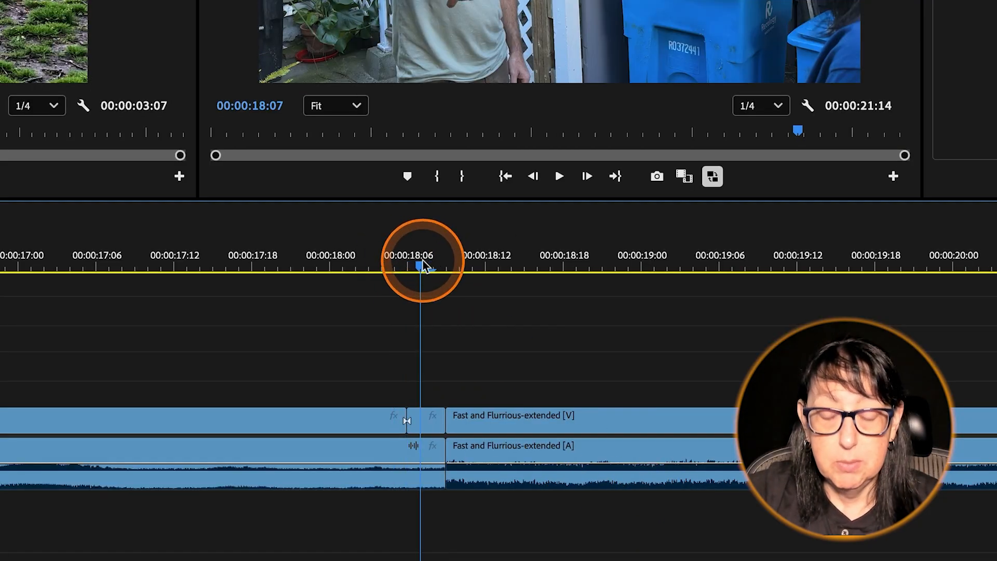
{"action": "key", "text": "x"}
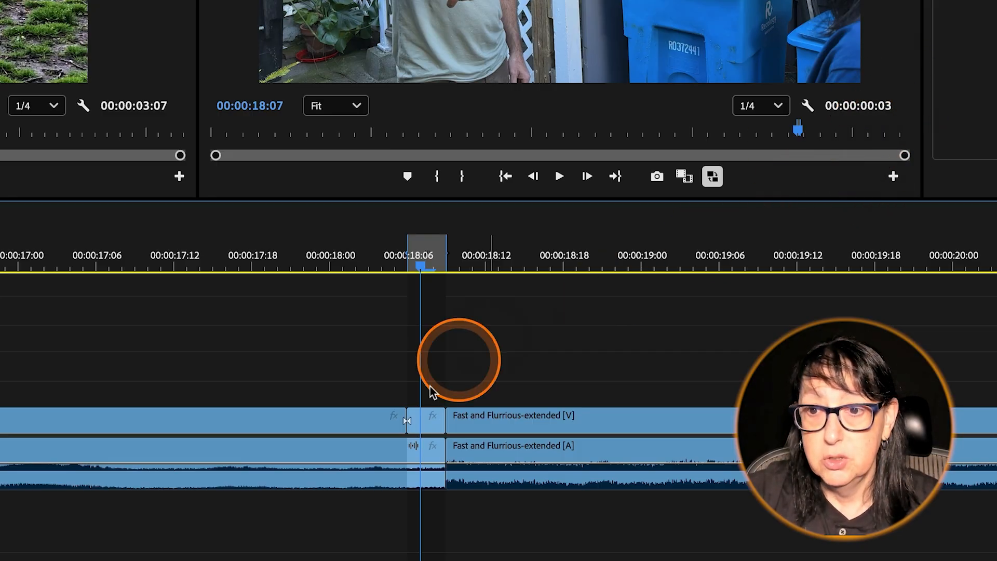
{"action": "key", "text": "="}
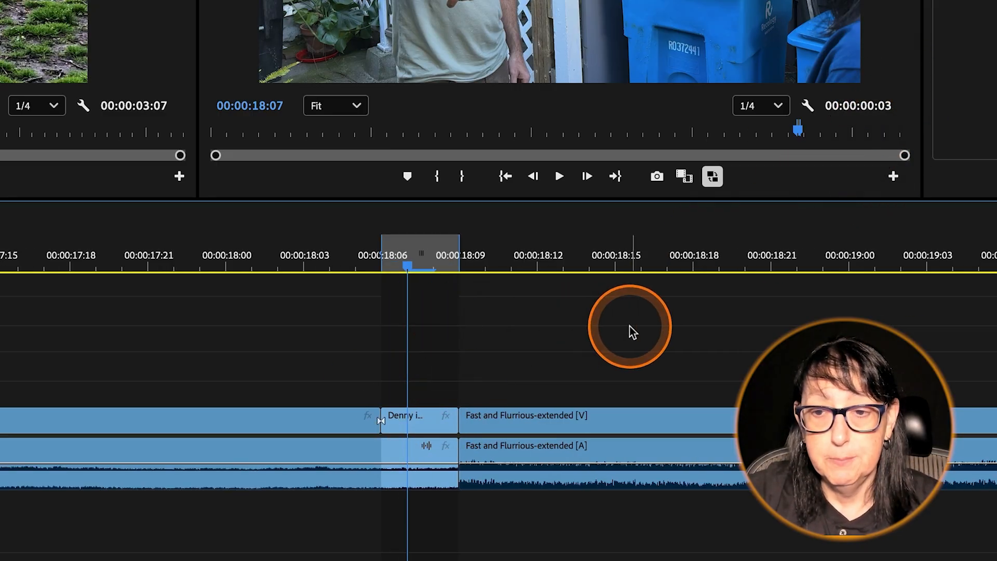
Delete the short leftover video segment starting at 00:00:18:06 on V1, keeping the interview audio beneath it.
{"action": "left_click_drag", "start_coordinate": [323, 251], "coordinate": [377, 287]}
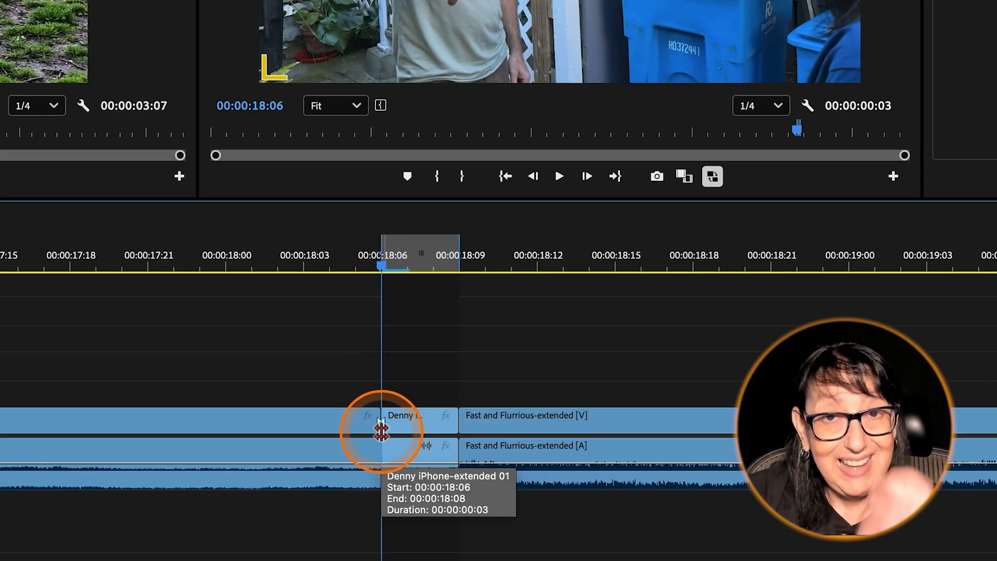
{"action": "left_click", "coordinate": [381, 430]}
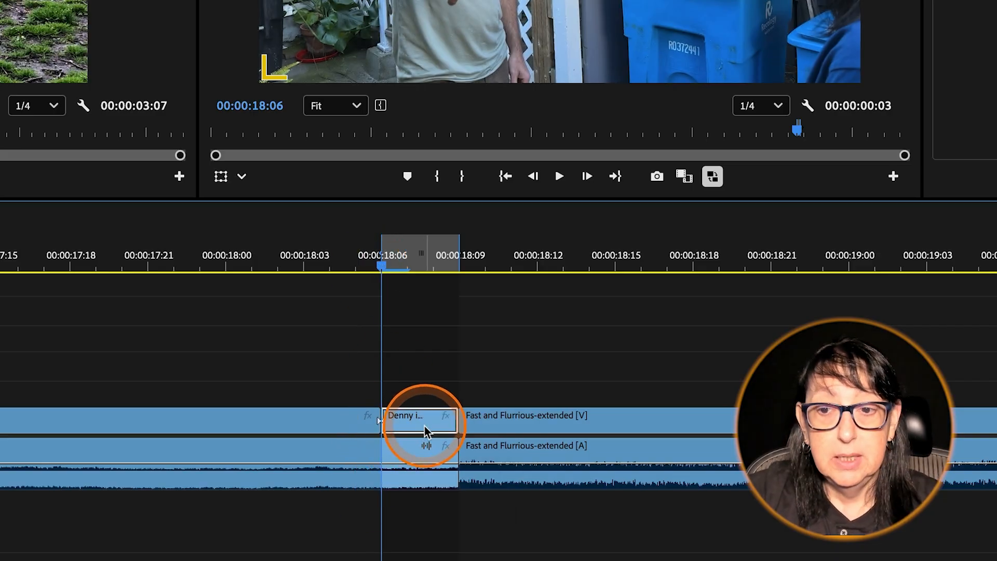
{"action": "key", "text": "Delete"}
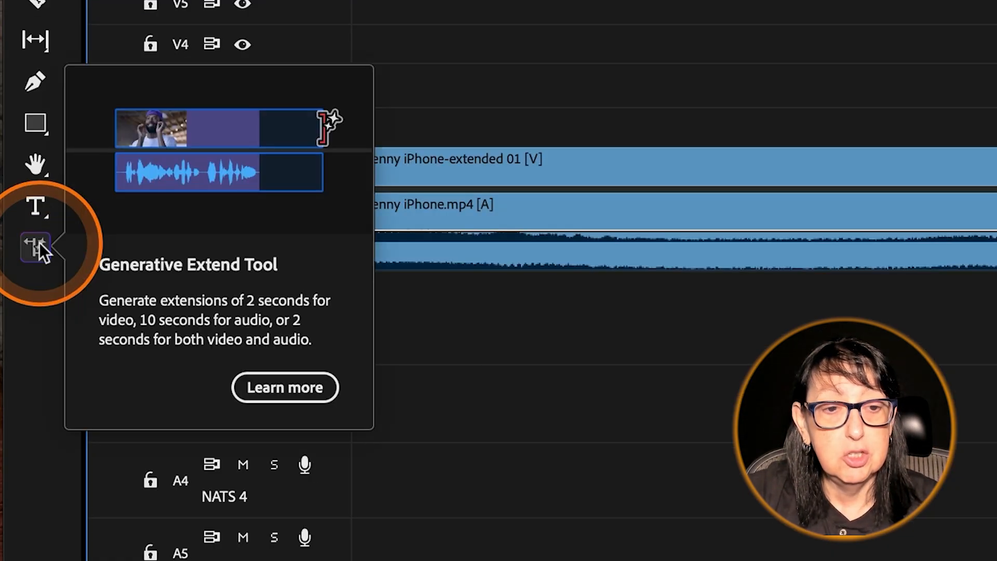
Extend the interview video from 00:00:17:18 by 7 frames with the Generative Extend tool, up to Fast and Flurrious-extended.
{"action": "left_click", "coordinate": [14, 408]}
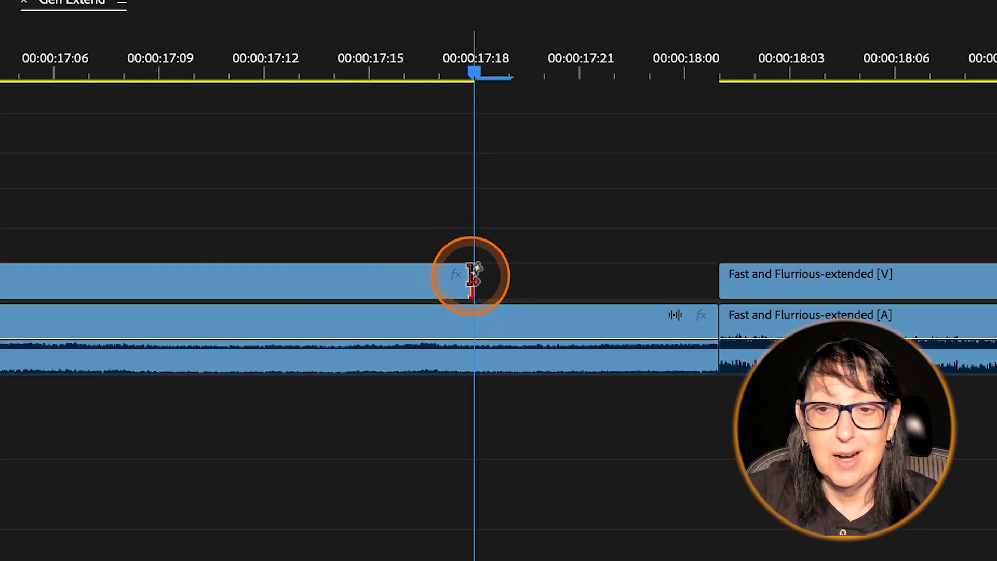
{"action": "left_click_drag", "start_coordinate": [473, 275], "coordinate": [720, 273]}
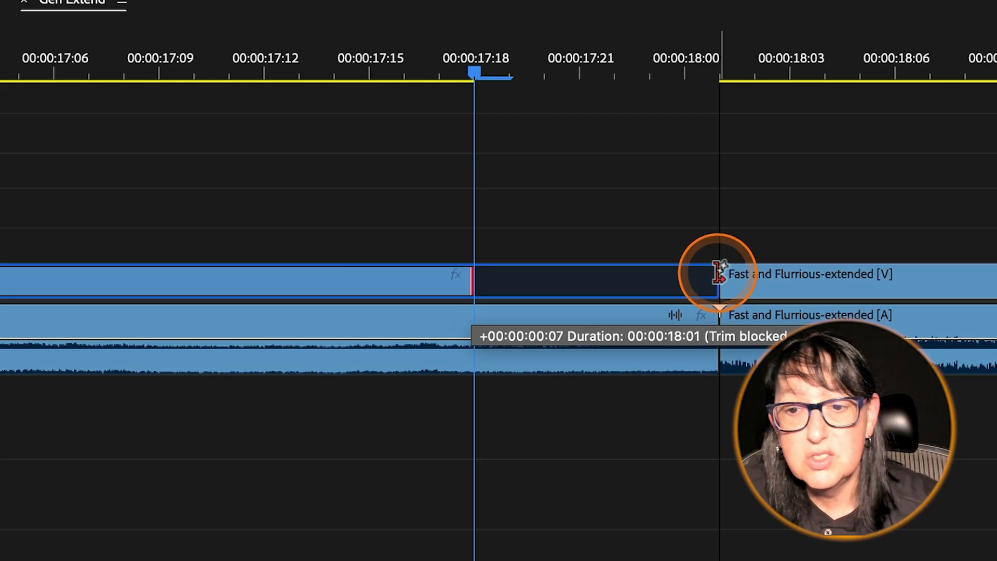
{"action": "left_click_drag", "start_coordinate": [719, 270], "coordinate": [719, 270]}
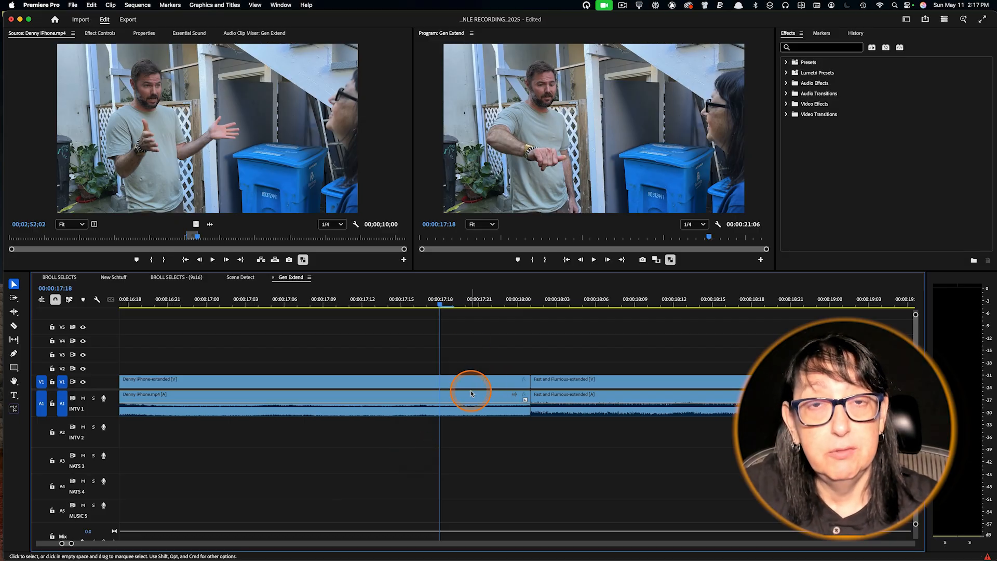
Play the generated extension of the interview clip from 00:00:17:18 to check it.
{"action": "mouse_move", "coordinate": [470, 390]}
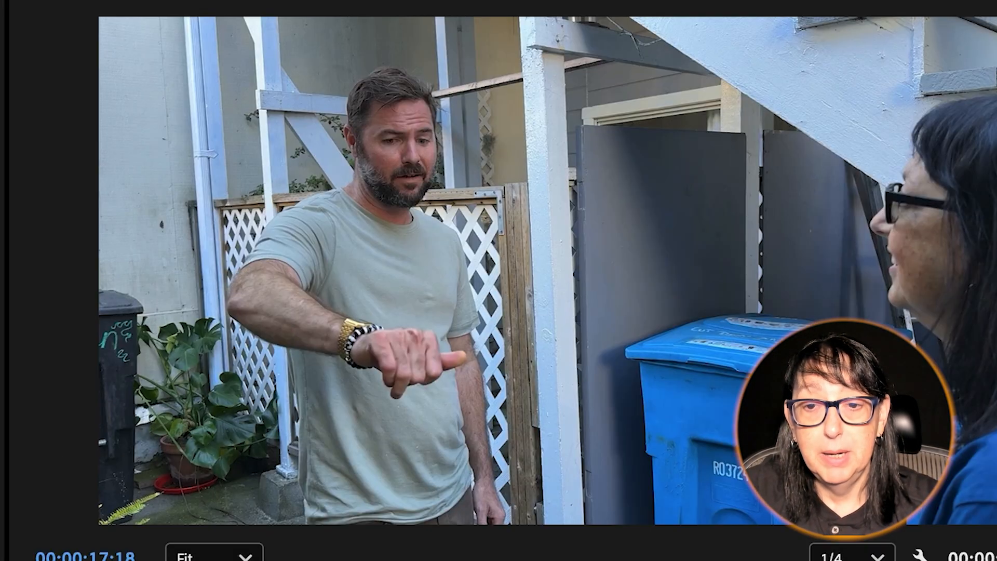
{"action": "key", "text": "space"}
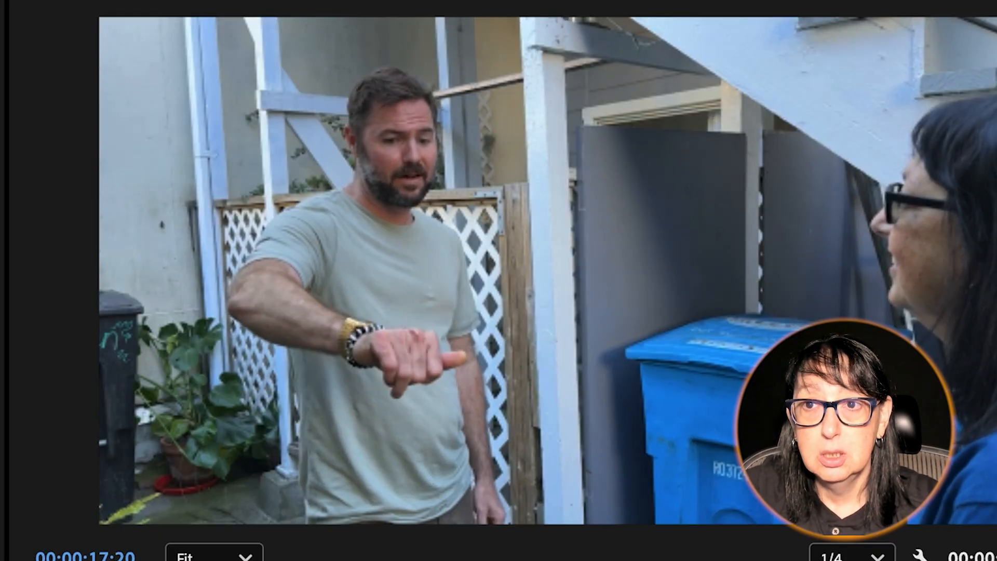